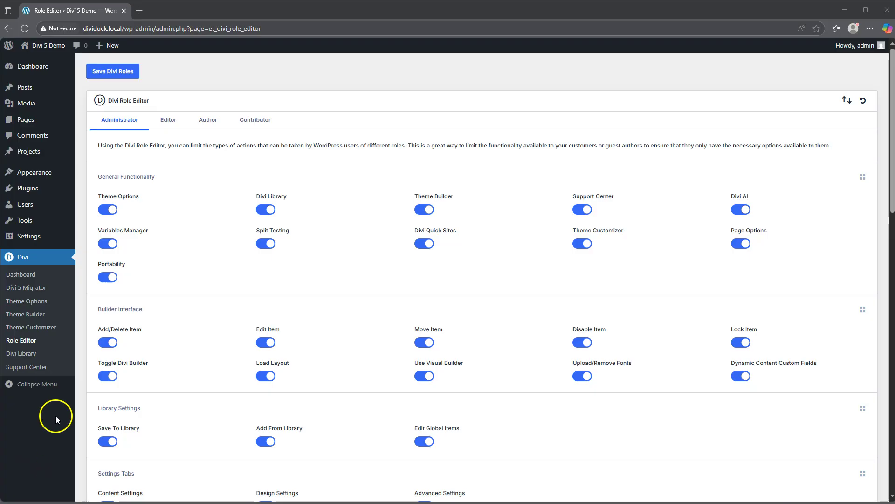
- Review the Administrator role's full list of permissions in the Divi Role Editor
click(33, 346)
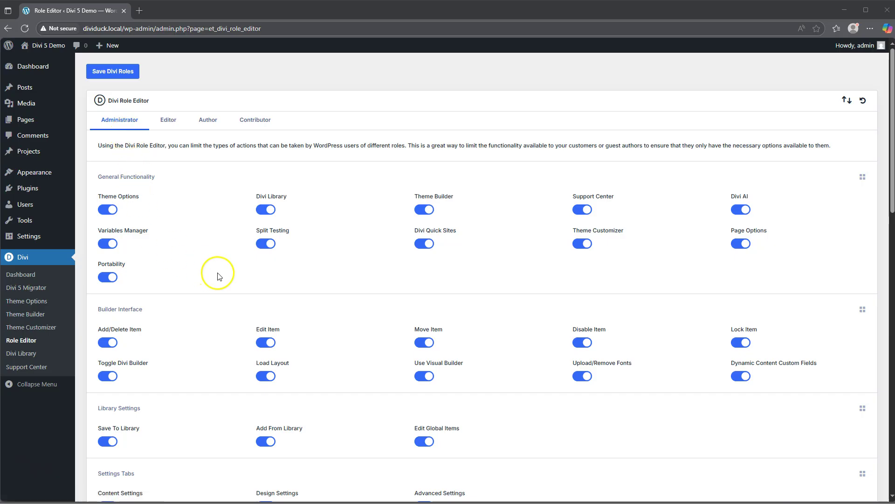
scroll(217, 272, down, 7)
scroll(218, 277, down, 10)
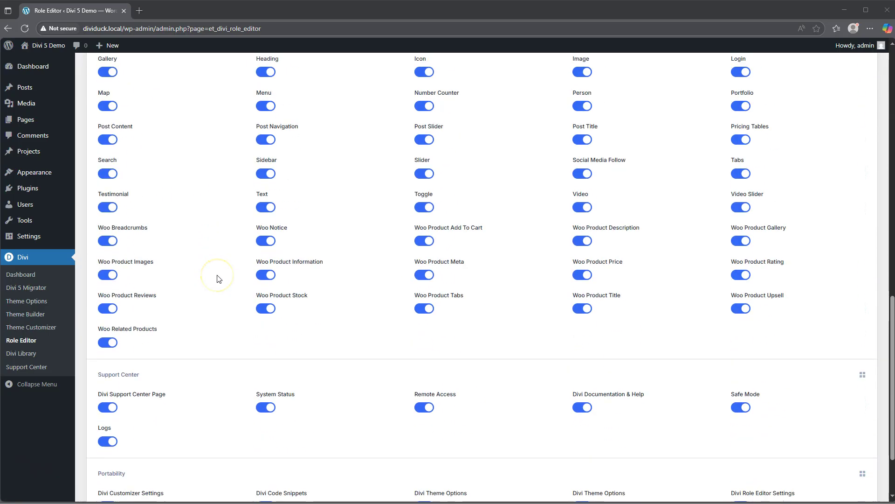
scroll(218, 279, up, 17)
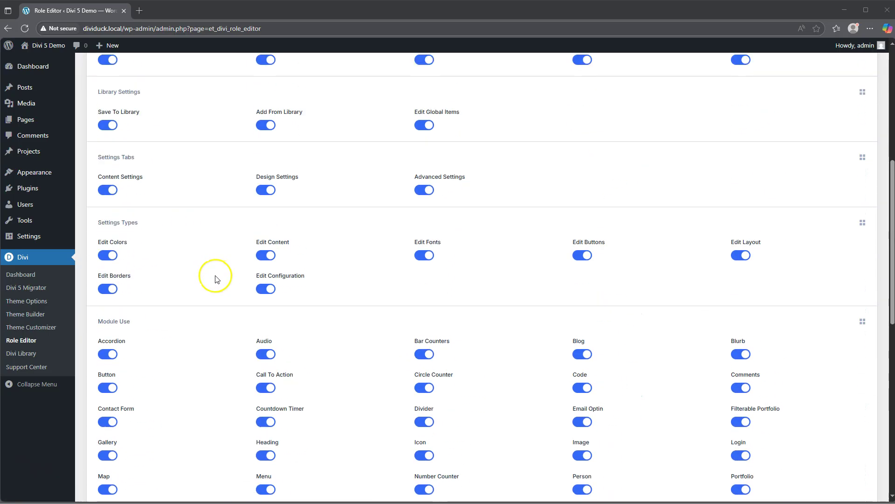
- Compare the permission settings offered for the Editor, Author and Contributor roles with those of the Administrator role
click(168, 121)
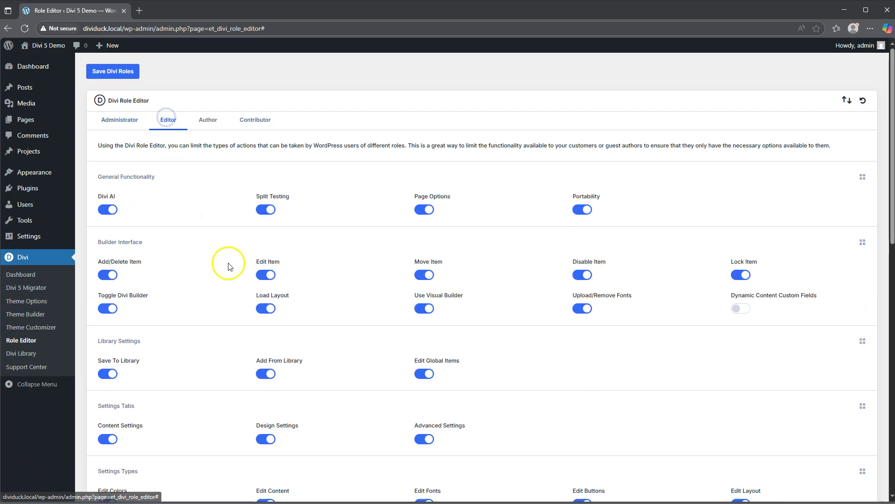
scroll(229, 278, down, 3)
scroll(228, 278, down, 6)
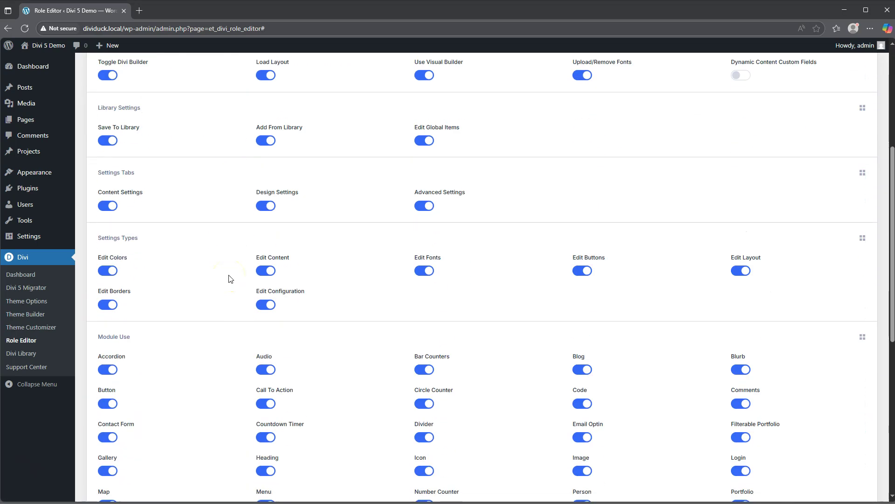
scroll(228, 278, up, 9)
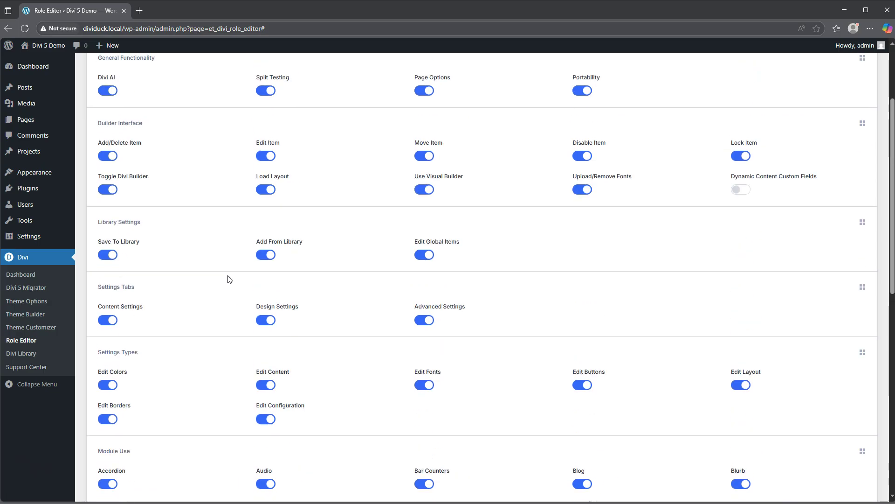
click(208, 121)
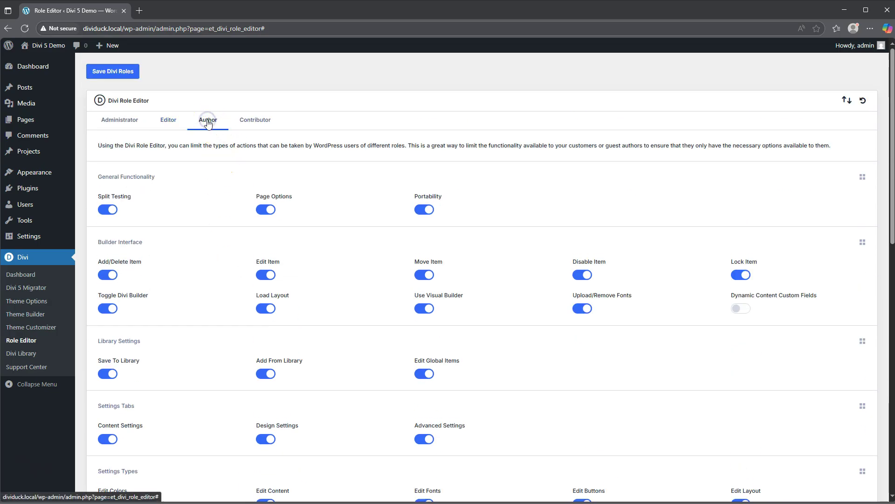
click(269, 129)
scroll(205, 225, down, 5)
scroll(206, 231, up, 5)
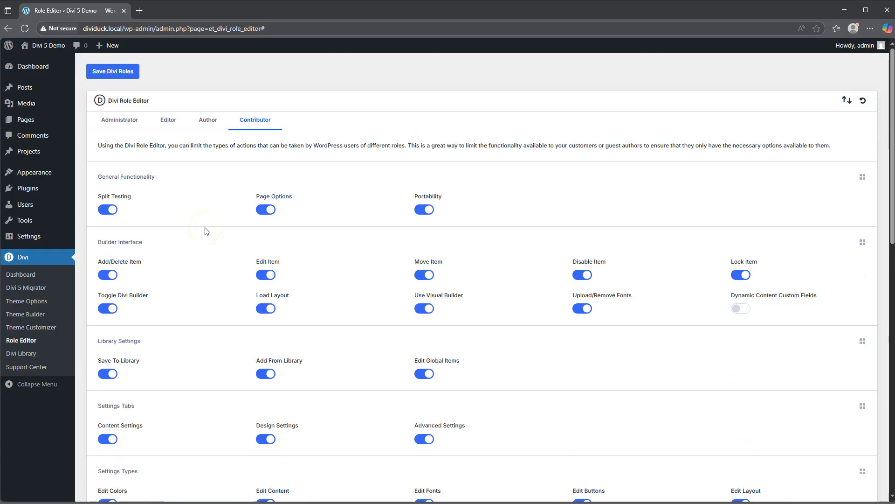
click(165, 122)
click(121, 121)
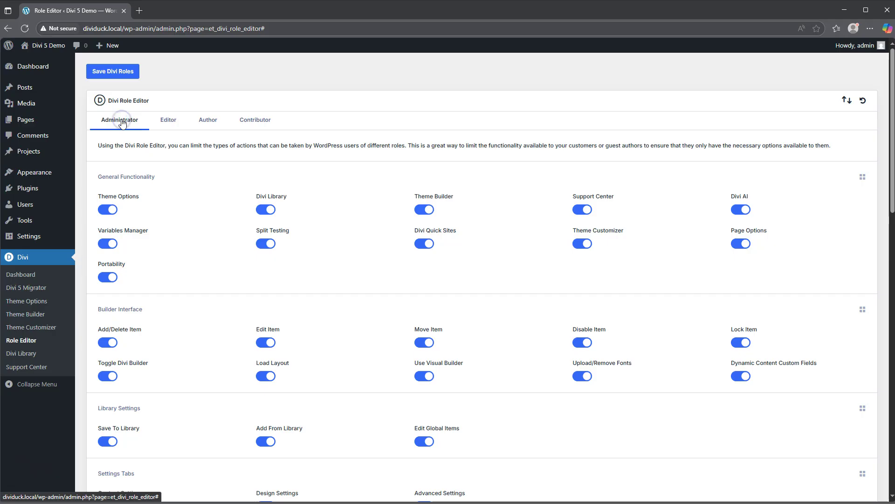
- Disable Divi AI, Split Testing and Portability in the Editor role's General Functionality permissions
click(165, 124)
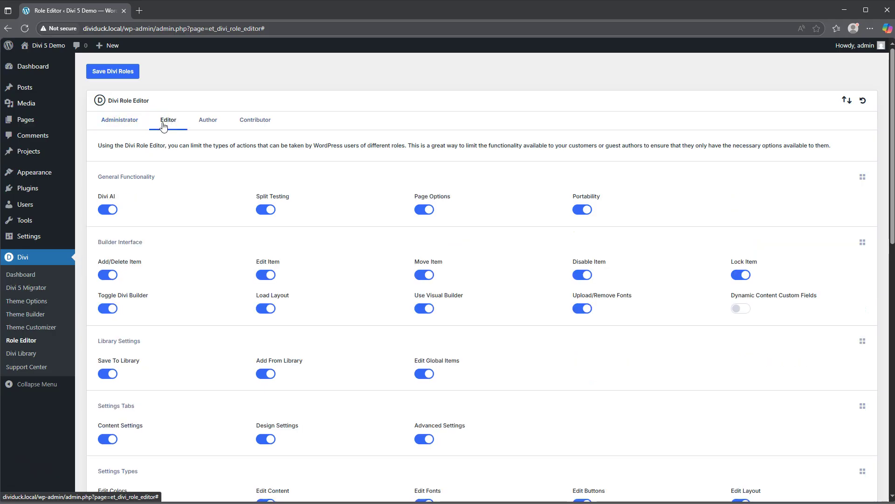
click(113, 212)
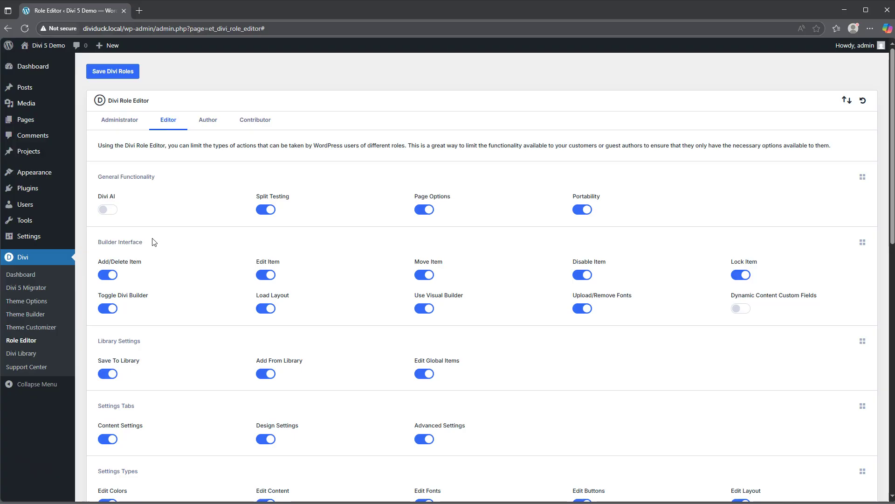
click(266, 211)
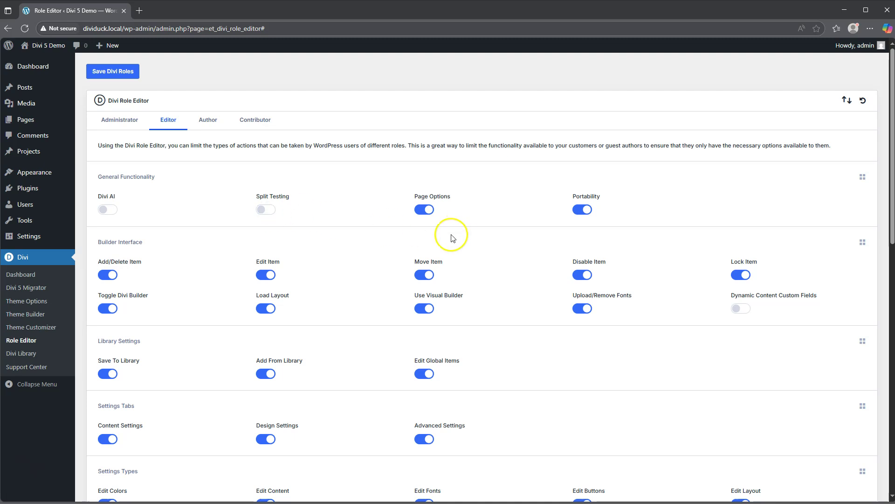
click(583, 210)
- Examine the Editor role's remaining permissions, from Builder Interface through Module Use to Portability
scroll(505, 246, down, 3)
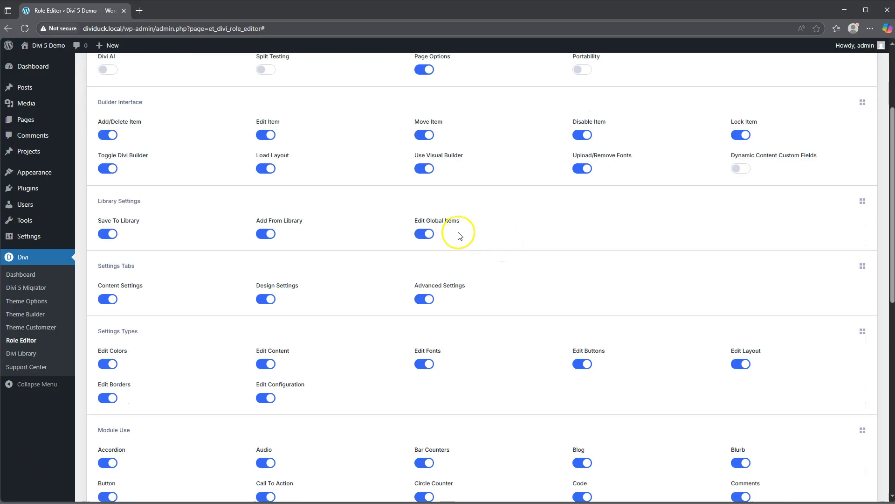
scroll(329, 274, down, 3)
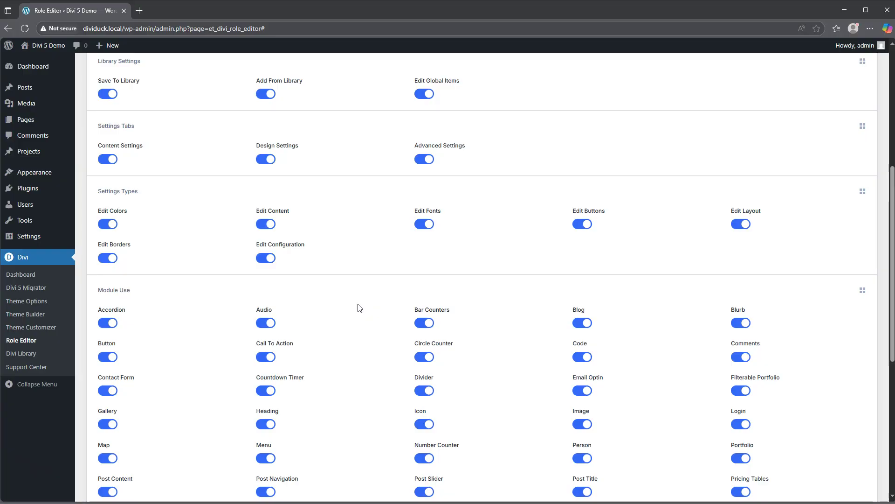
scroll(359, 308, down, 5)
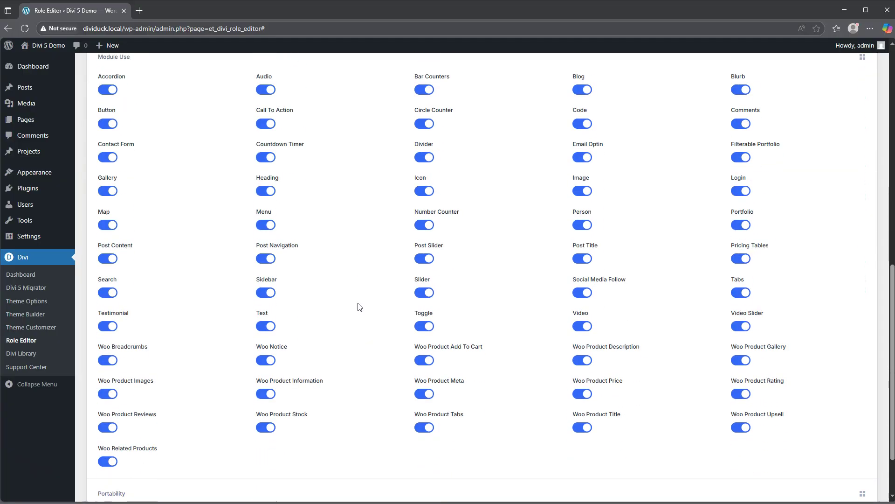
scroll(359, 306, down, 2)
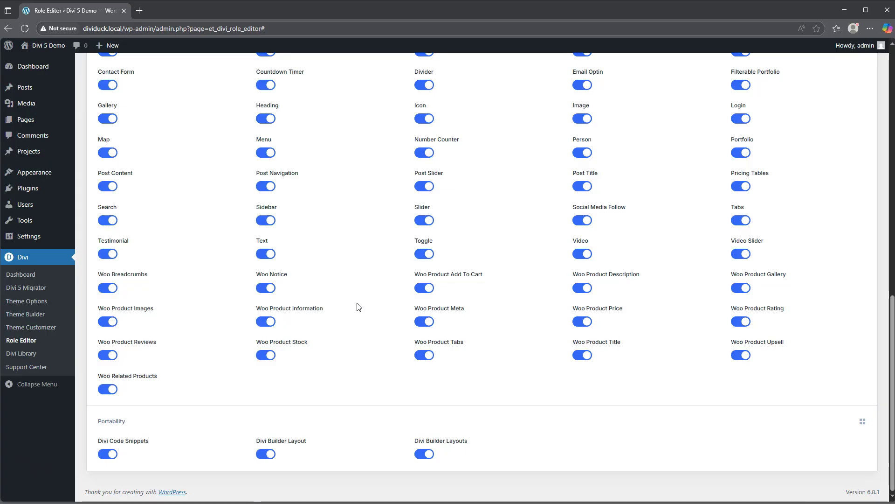
scroll(359, 306, up, 8)
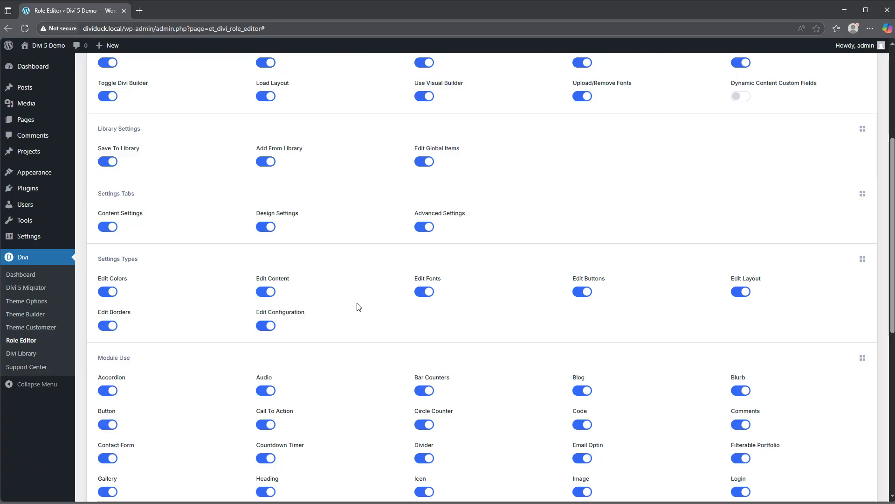
scroll(359, 306, up, 3)
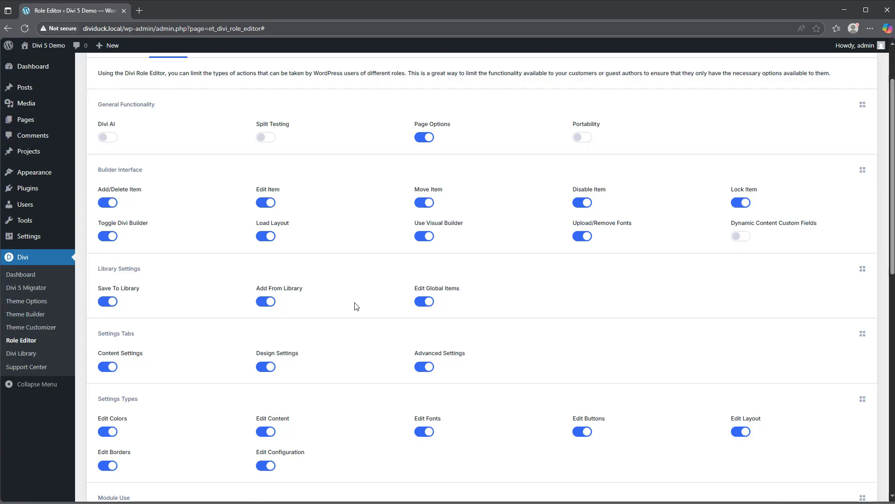
click(351, 305)
scroll(350, 300, up, 3)
- Try switching off Theme Options for the Administrator role, and visit the Divi Dashboard and Theme Options pages
click(118, 119)
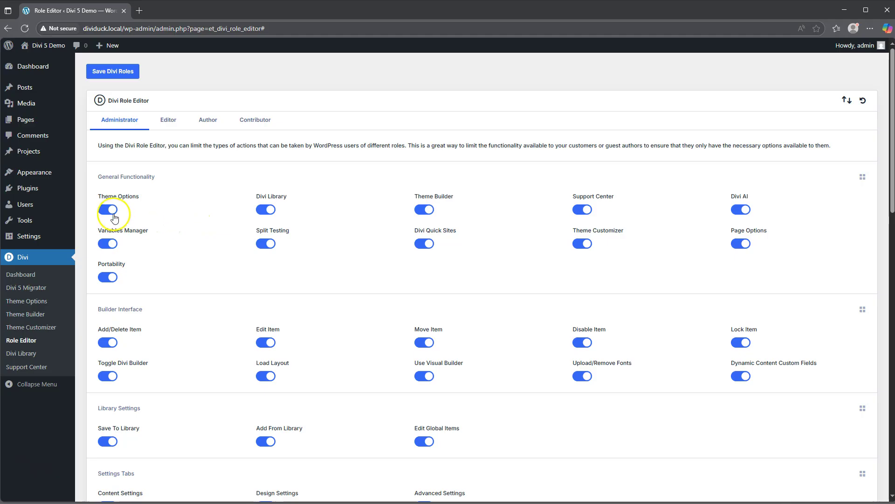
click(112, 210)
click(27, 277)
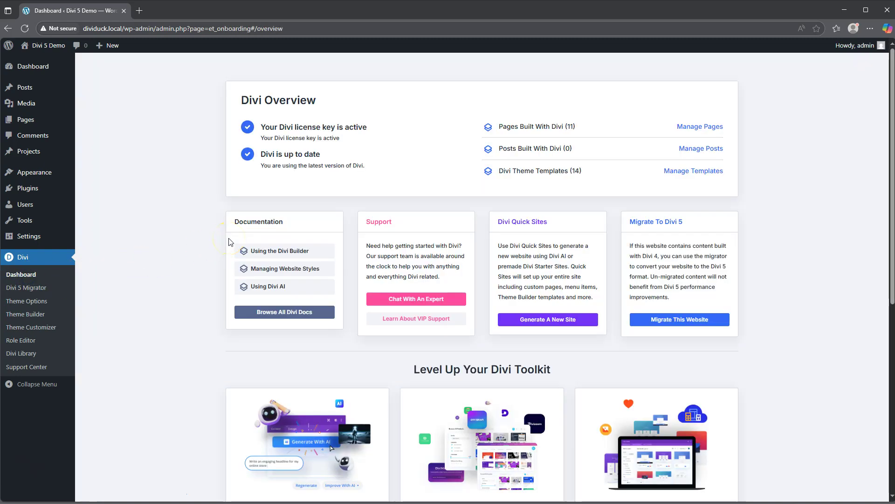
click(26, 301)
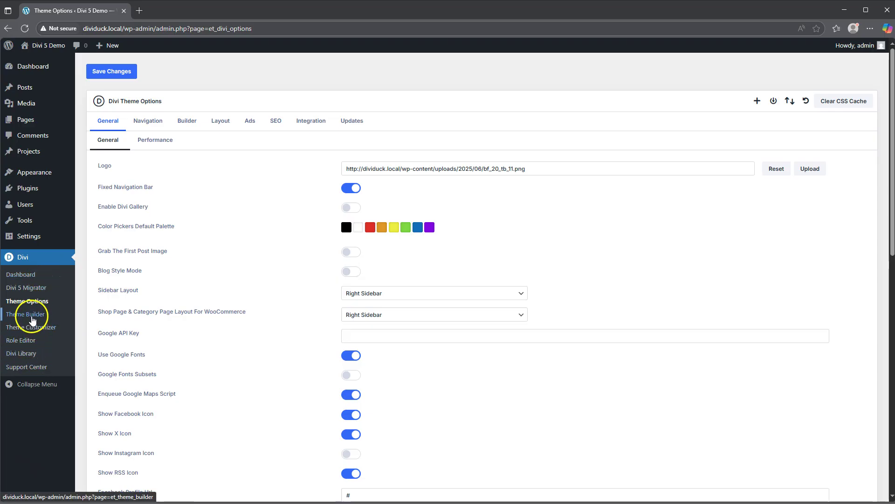
- Return to the Role Editor and examine every Administrator permission group from General Functionality to Portability
click(22, 341)
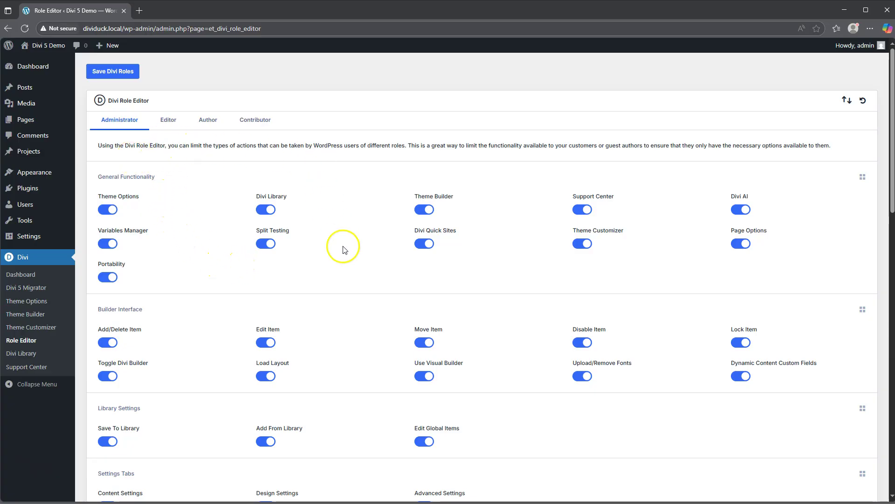
scroll(366, 265, down, 2)
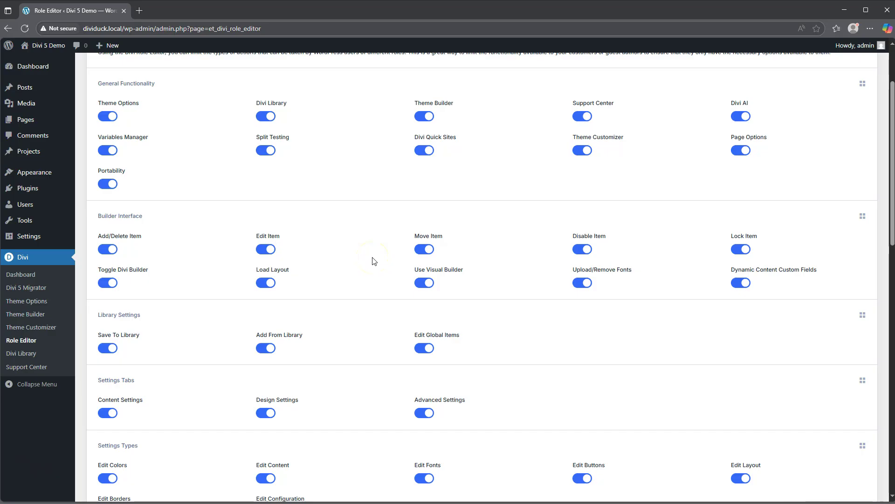
scroll(373, 261, down, 5)
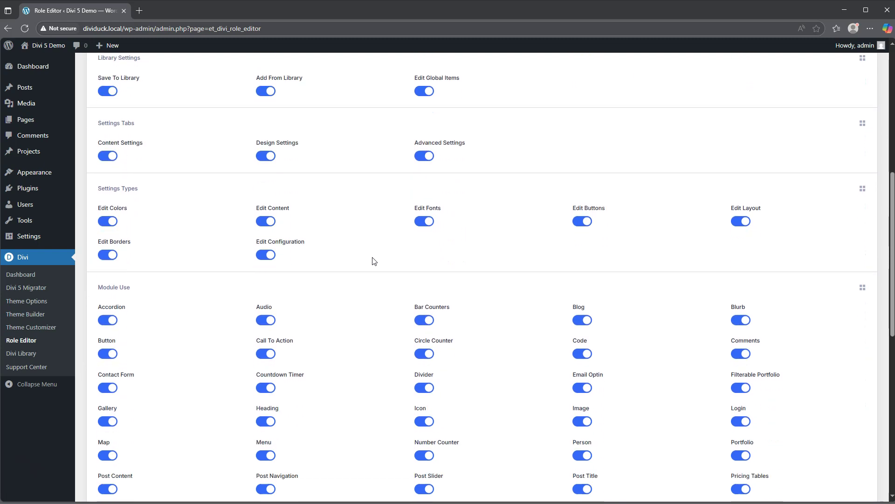
scroll(373, 260, down, 1)
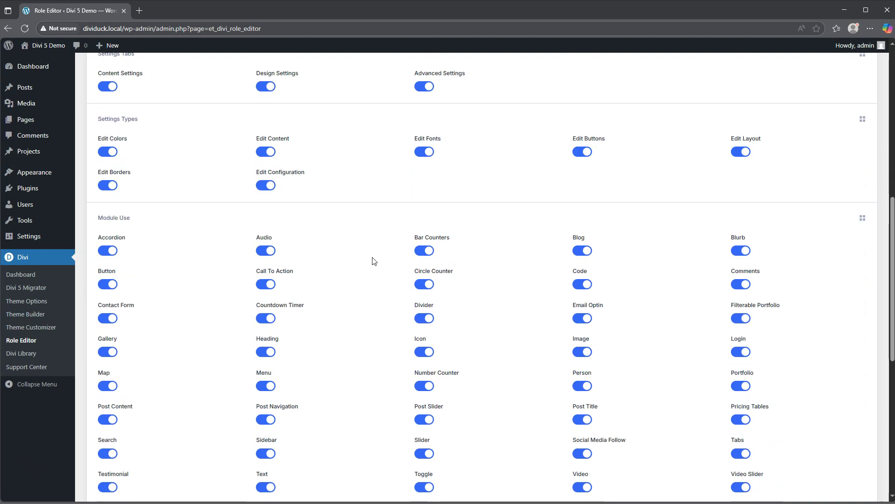
scroll(373, 261, down, 3)
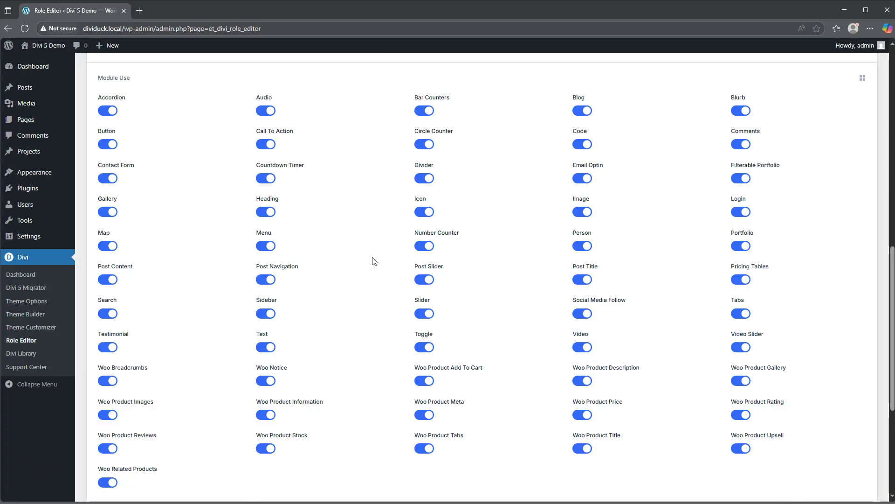
scroll(373, 261, down, 3)
scroll(373, 261, down, 2)
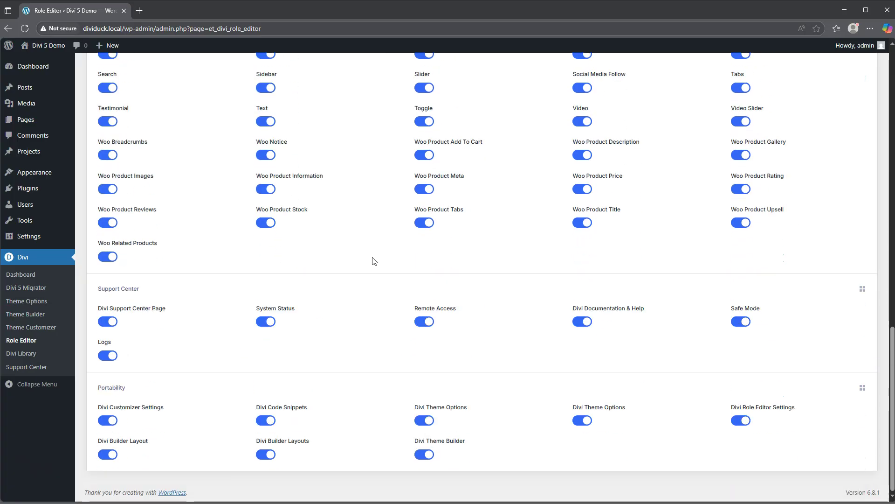